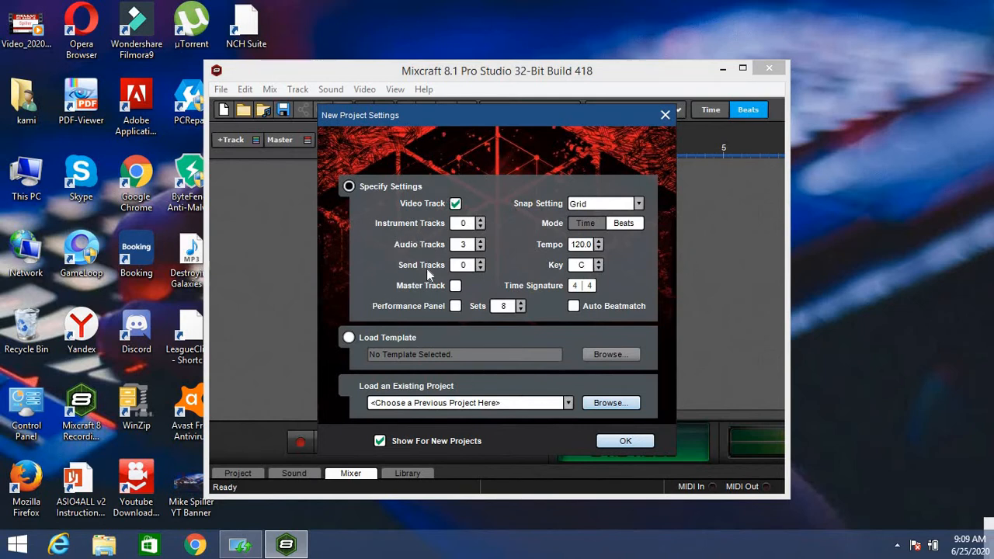
# Create a new project with a video track and three audio tracks at 120 BPM, and maximise the program window.
pyautogui.click(600, 442)
pyautogui.click(743, 68)
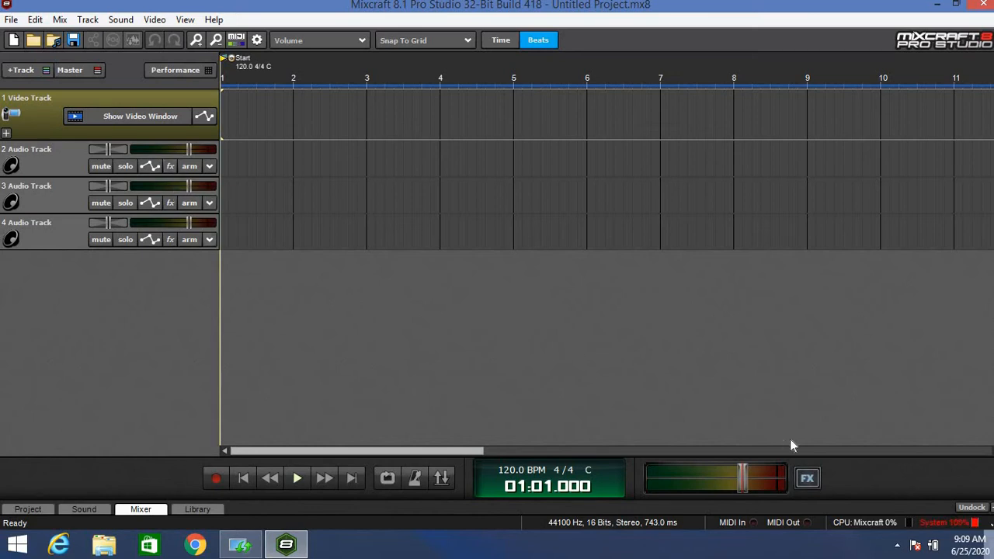
# Review the effects available for the master track and the kinds of track that can be added to the project.
pyautogui.click(807, 479)
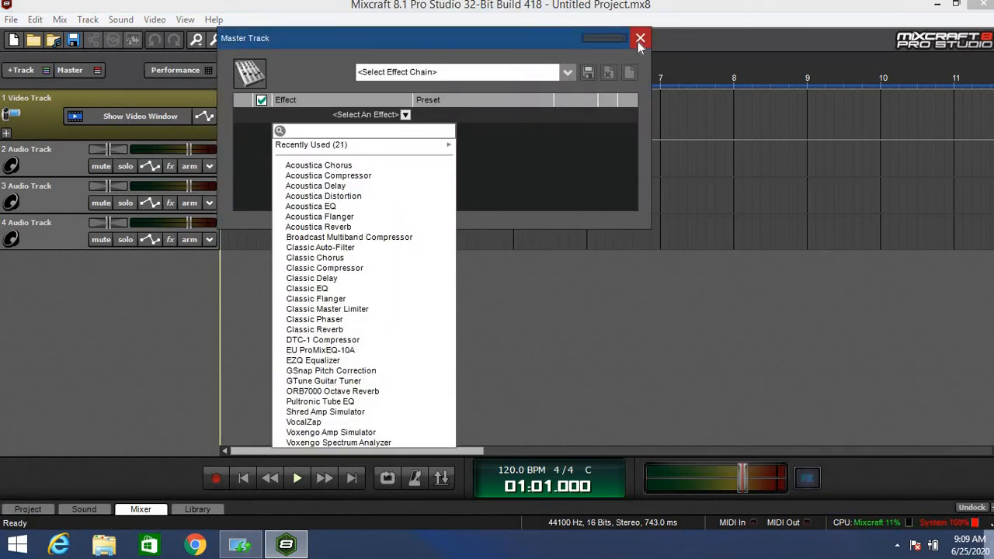
pyautogui.click(636, 42)
pyautogui.click(640, 39)
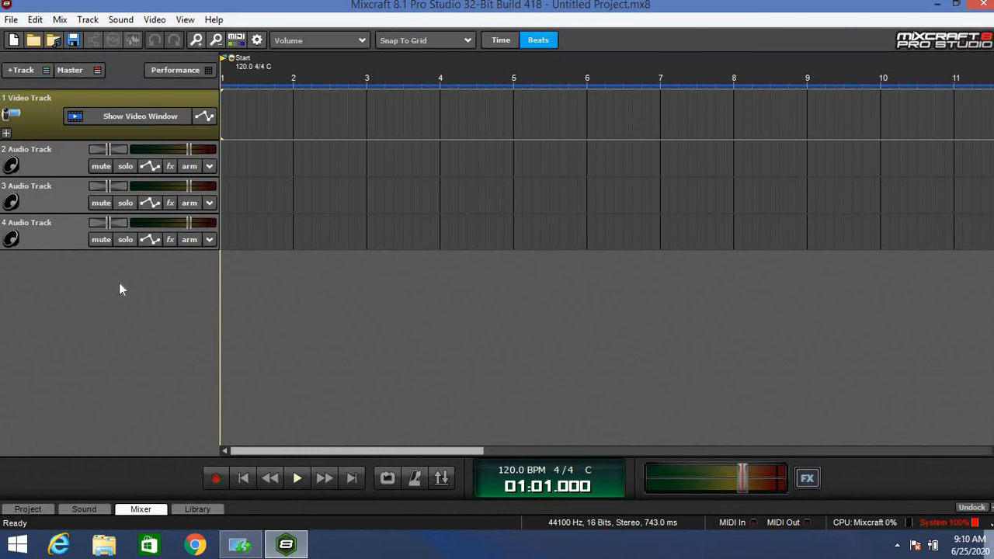
pyautogui.rightClick(78, 322)
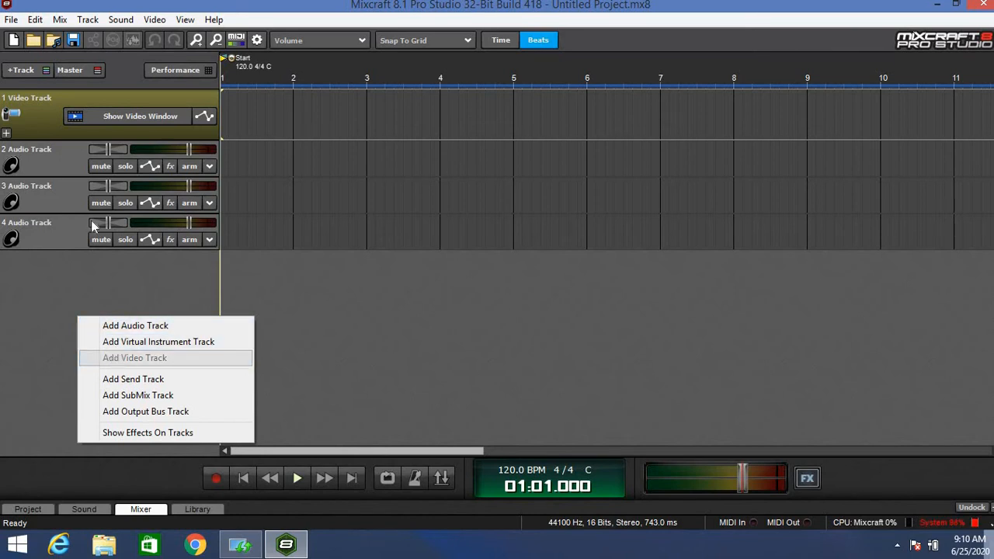
pyautogui.click(27, 325)
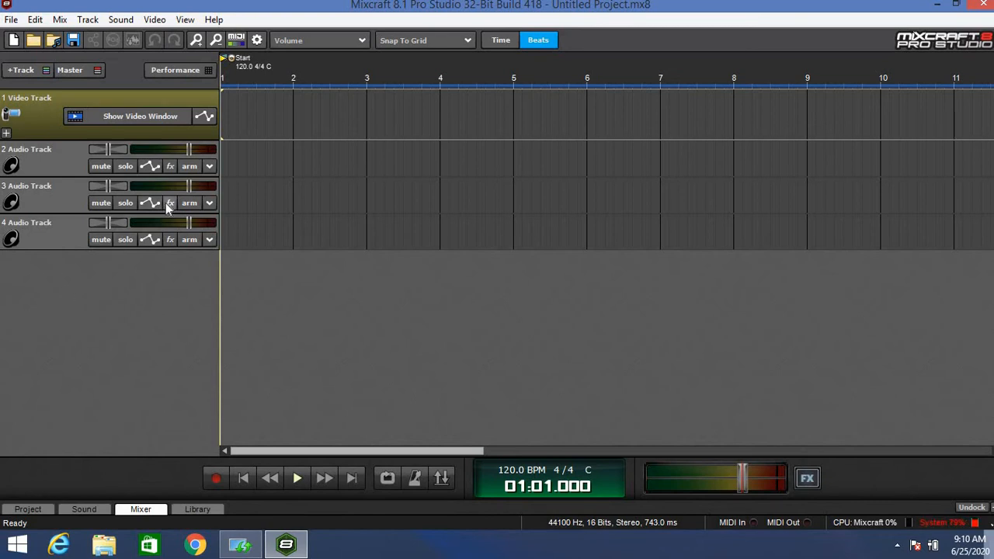
# Try arming audio tracks 2 and 3 for recording in turn, and disarm them again.
pyautogui.click(187, 164)
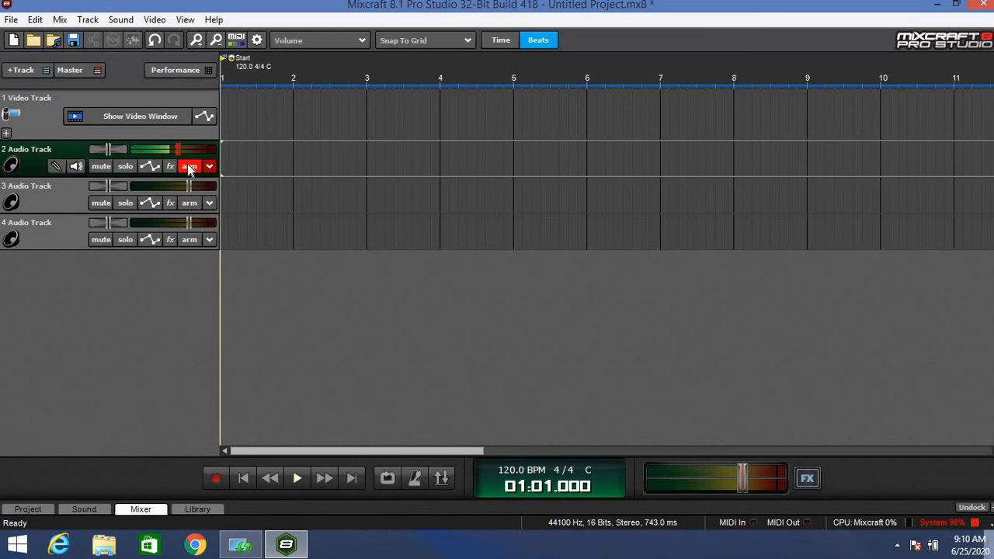
pyautogui.click(191, 203)
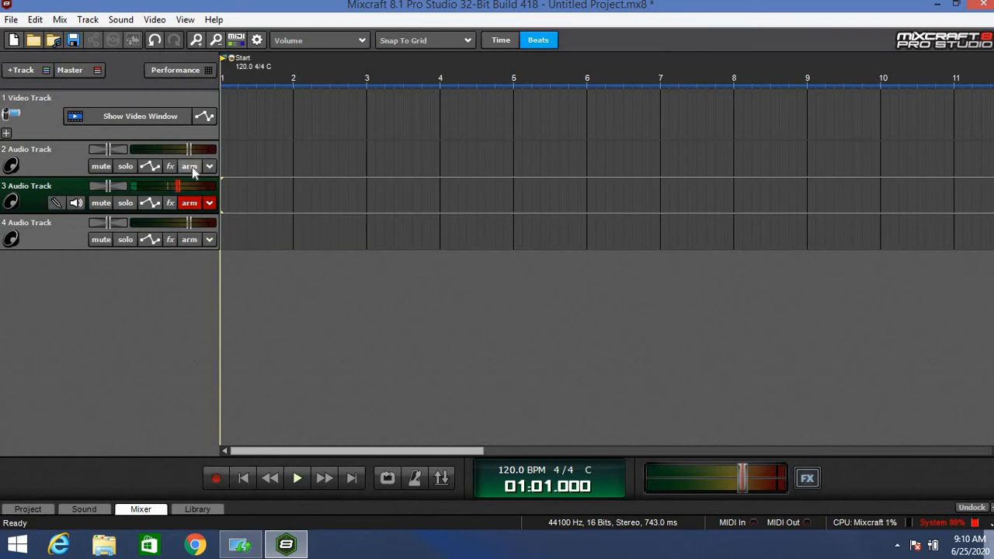
pyautogui.click(191, 167)
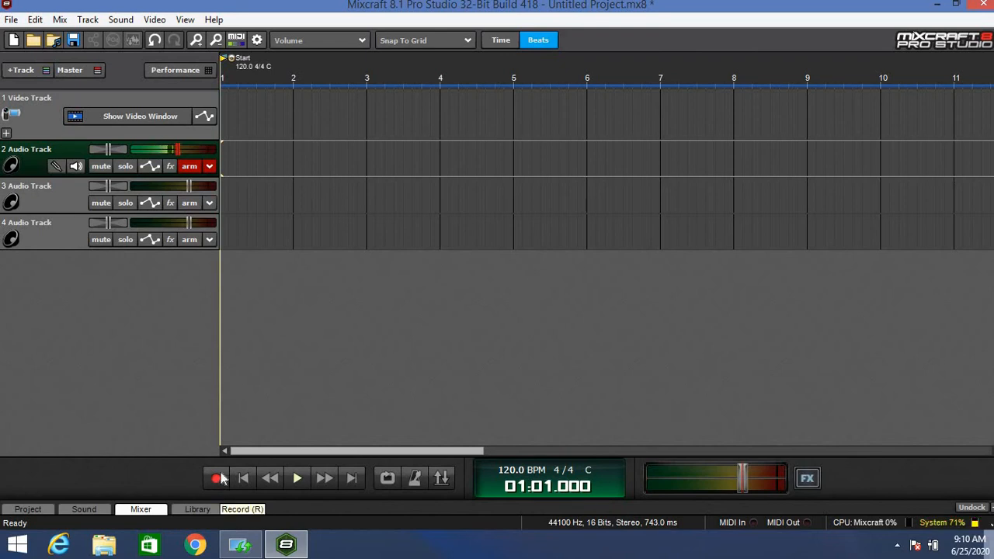
pyautogui.click(191, 167)
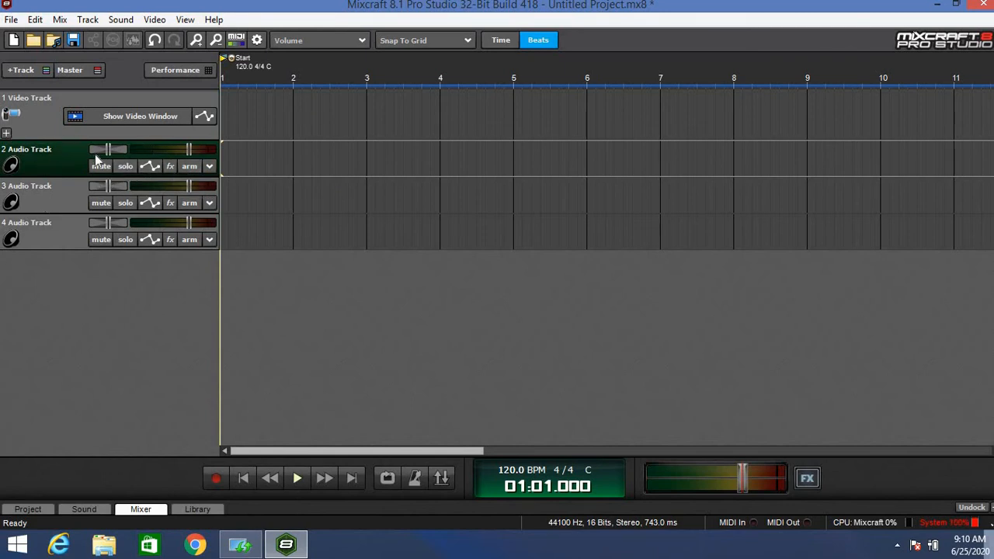
# Try out solo, mute and panning to the left on audio track 2, and restore each control.
pyautogui.click(127, 167)
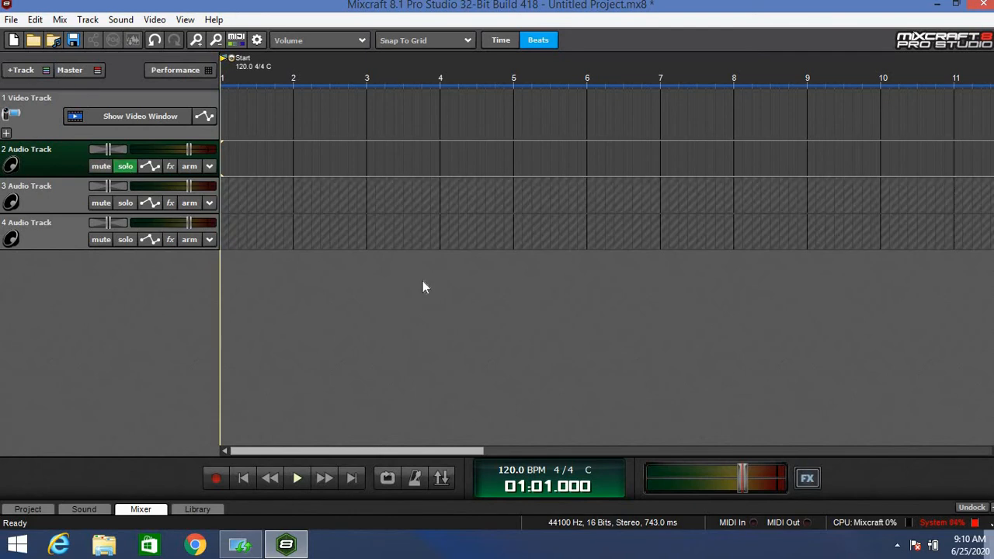
pyautogui.click(125, 166)
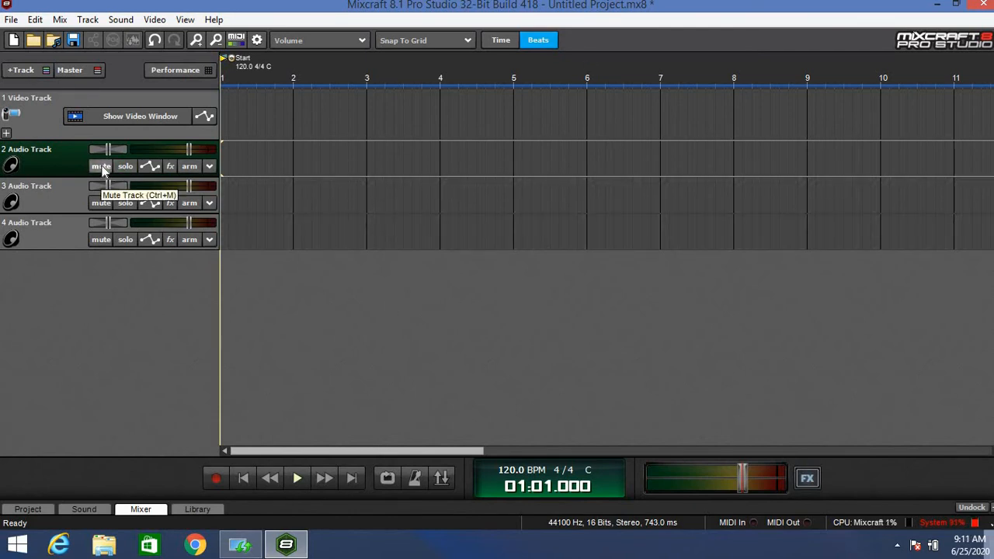
pyautogui.click(101, 166)
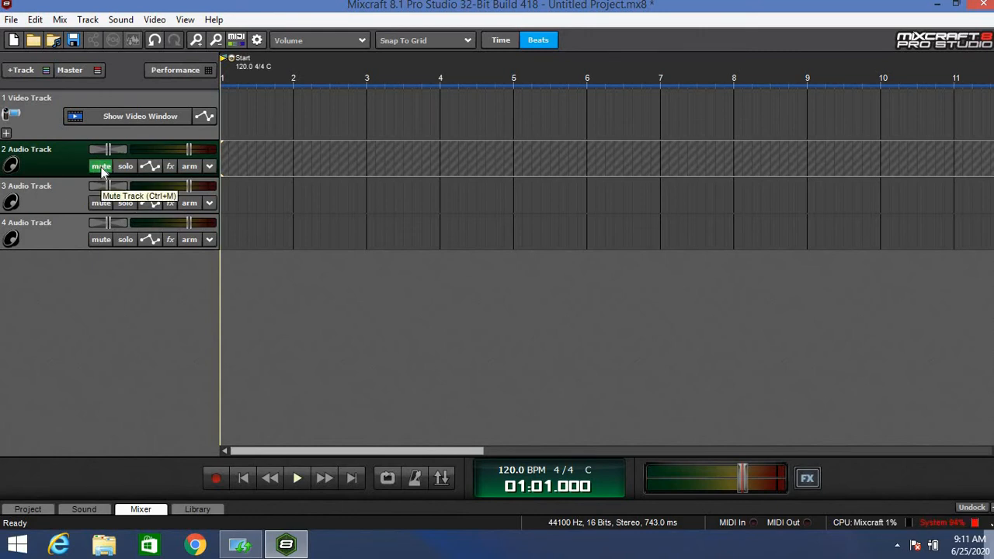
pyautogui.click(101, 167)
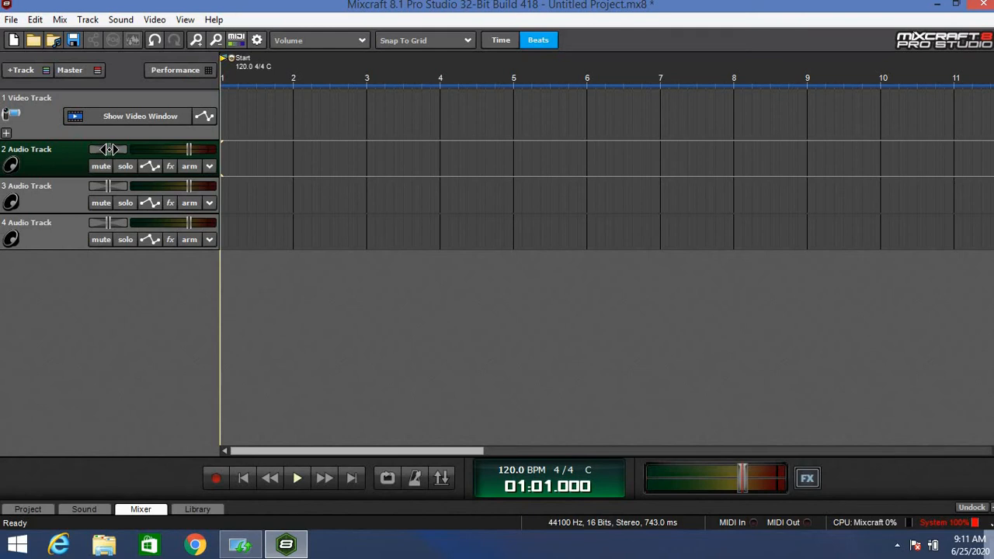
pyautogui.moveTo(107, 150)
pyautogui.mouseDown()
pyautogui.moveTo(39, 151)
pyautogui.moveTo(91, 148)
pyautogui.mouseUp()
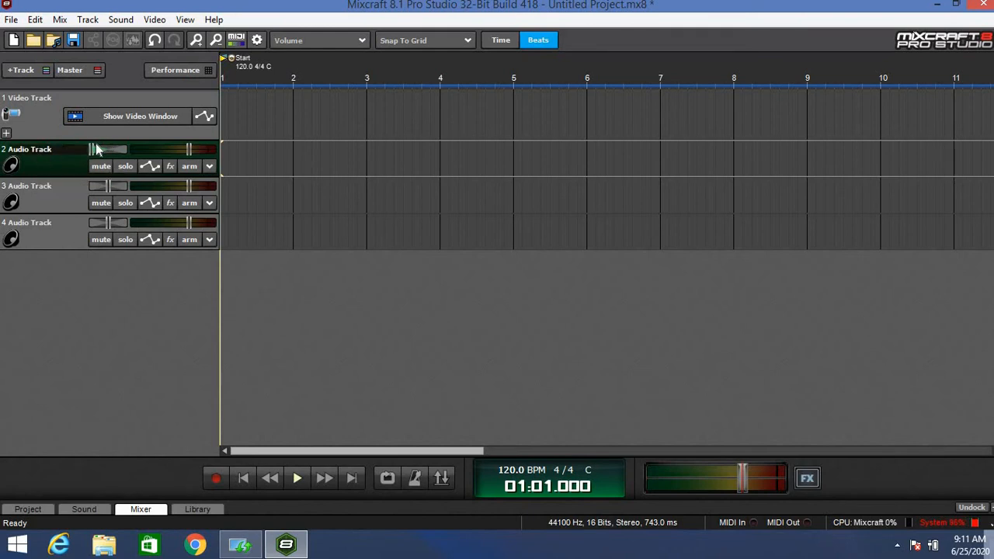
pyautogui.moveTo(165, 157); pyautogui.dragTo(69, 155)
# Examine the available recording and playback devices in the sound device preferences.
pyautogui.click(11, 21)
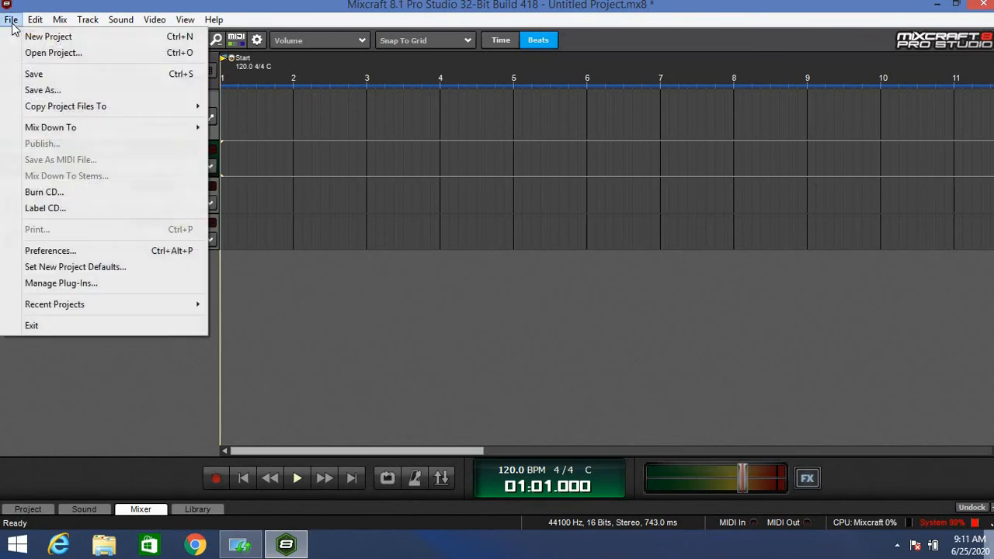
pyautogui.click(64, 251)
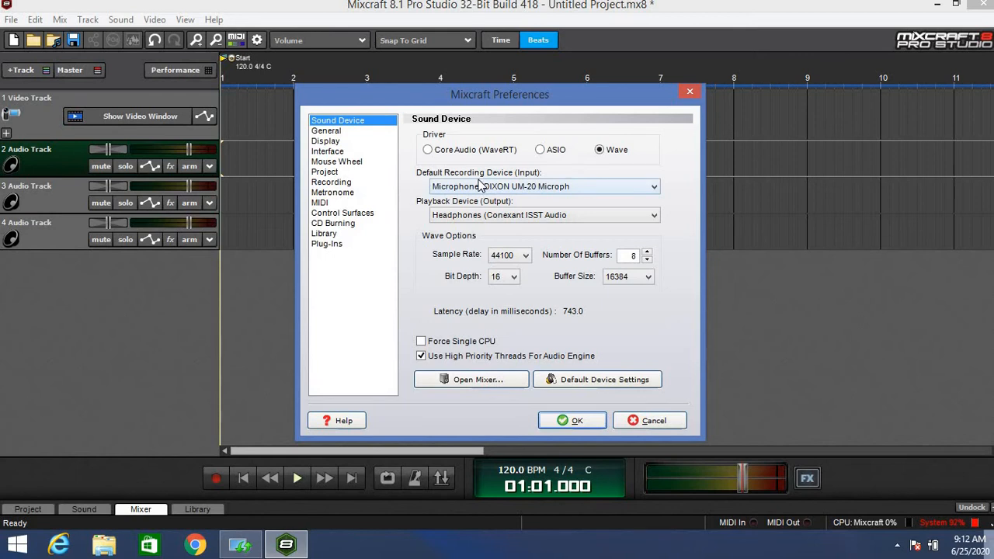
pyautogui.click(590, 187)
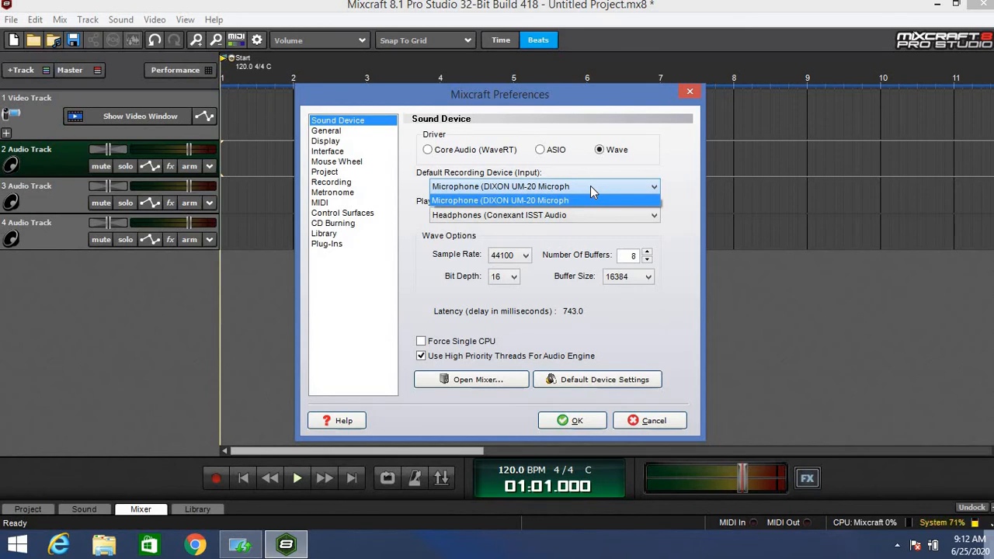
pyautogui.click(617, 190)
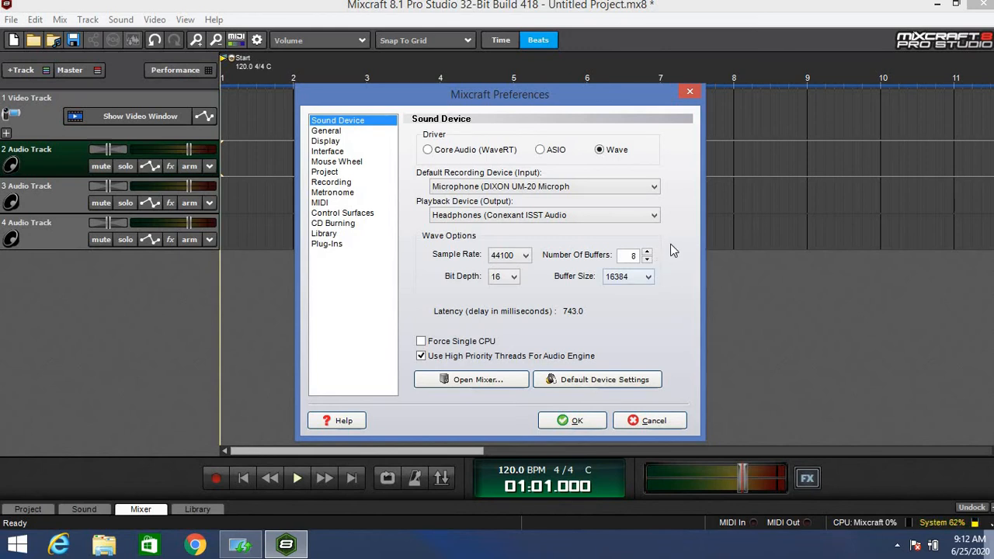
pyautogui.click(503, 220)
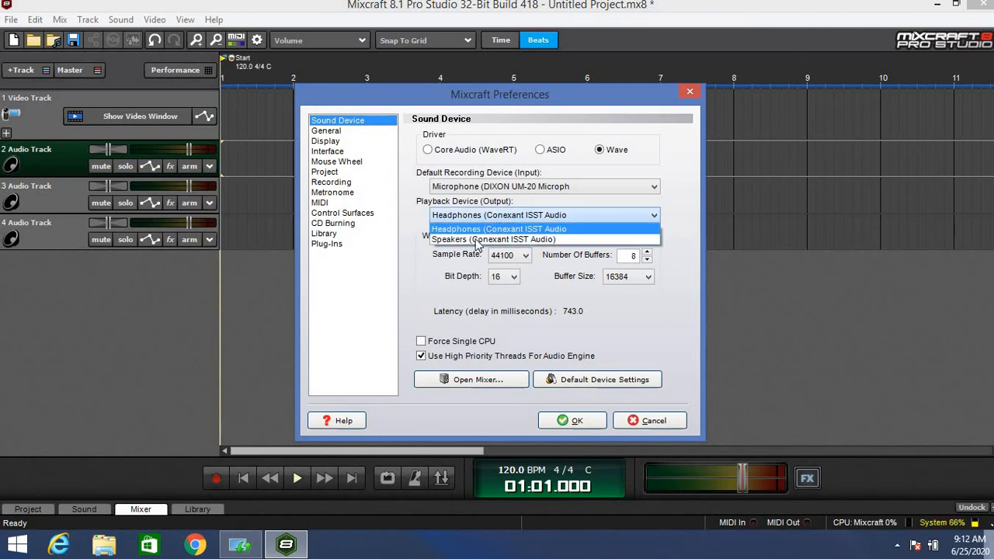
pyautogui.click(677, 317)
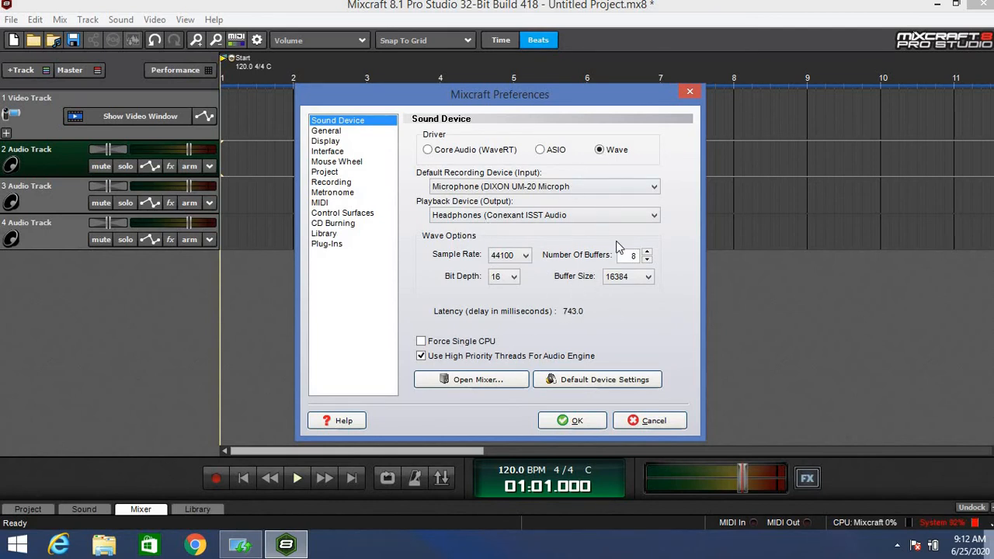
# Check the system volume mixer from the sound device preferences and apply the default device settings.
pyautogui.click(485, 385)
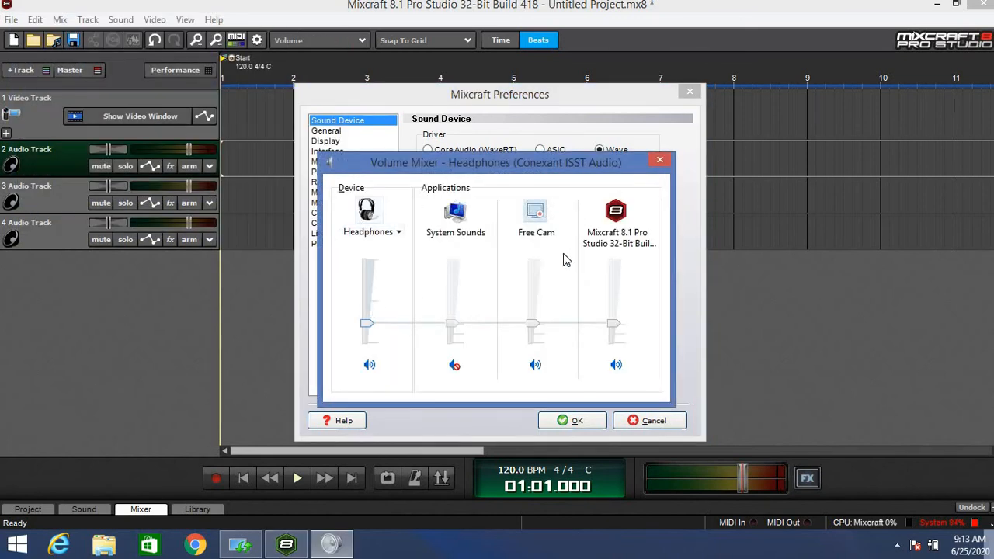
pyautogui.click(660, 162)
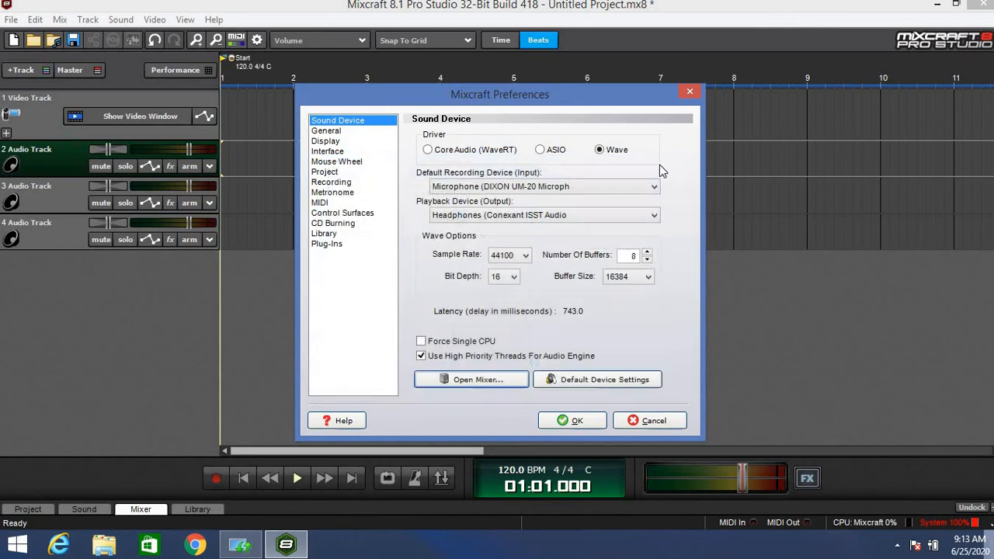
pyautogui.click(604, 379)
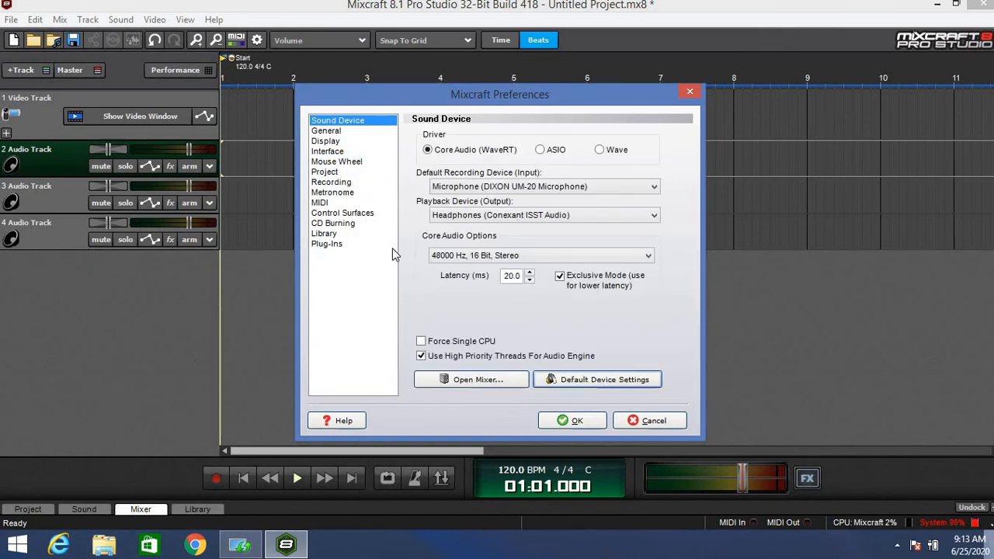
# Review the plug-in preferences and the list of installed plug-ins, and close the preferences.
pyautogui.click(338, 245)
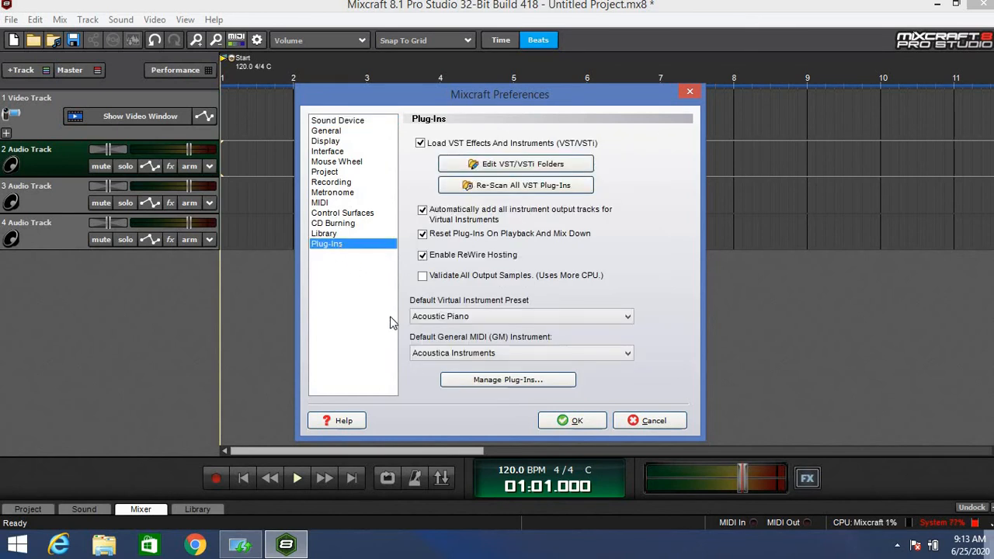
pyautogui.click(460, 379)
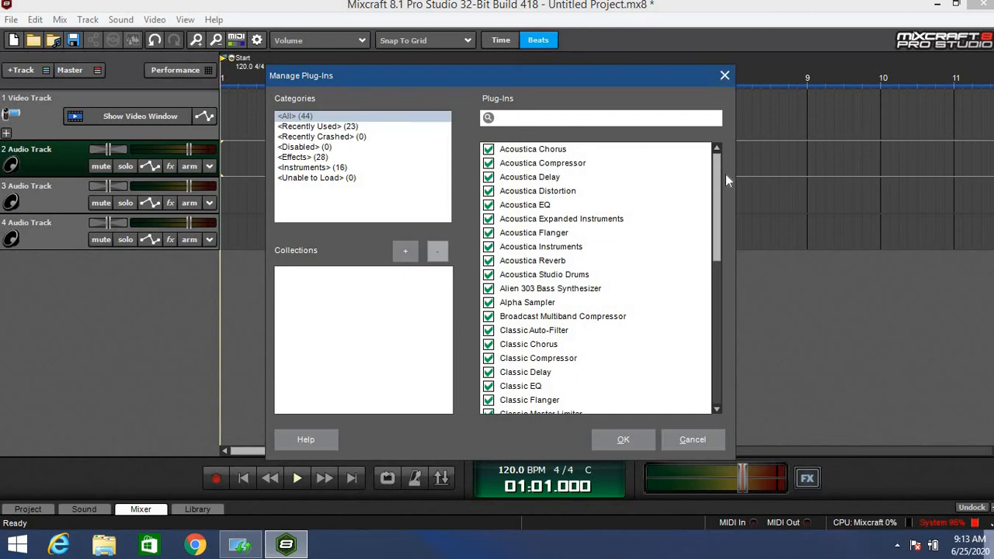
pyautogui.click(724, 76)
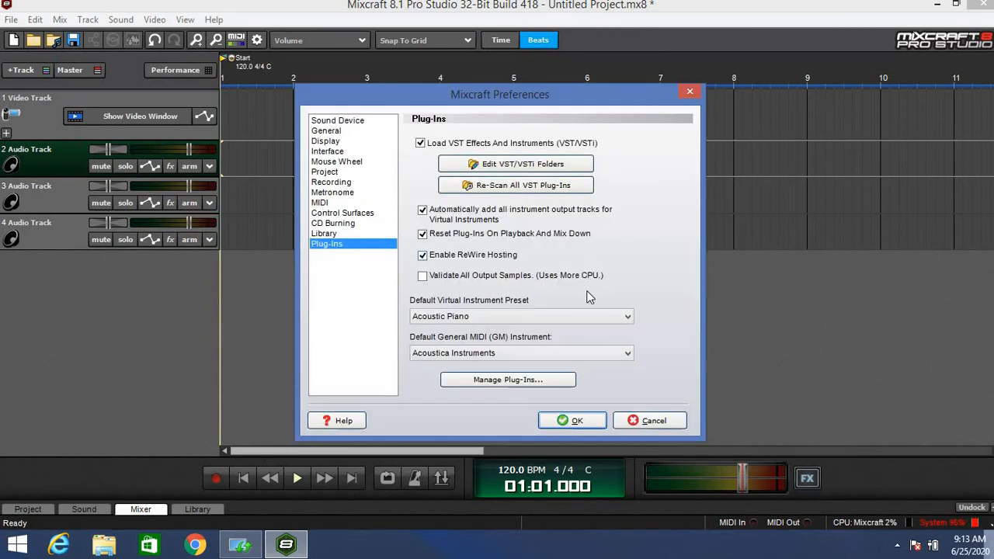
pyautogui.click(690, 92)
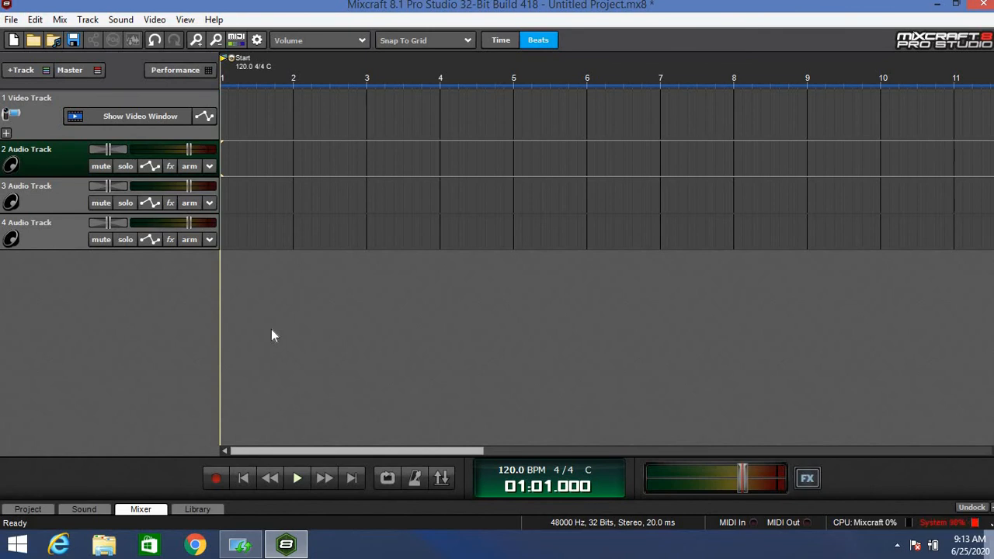
# Arm audio track 2, record a take of about three bars from the project start, and rewind to the beginning.
pyautogui.click(193, 170)
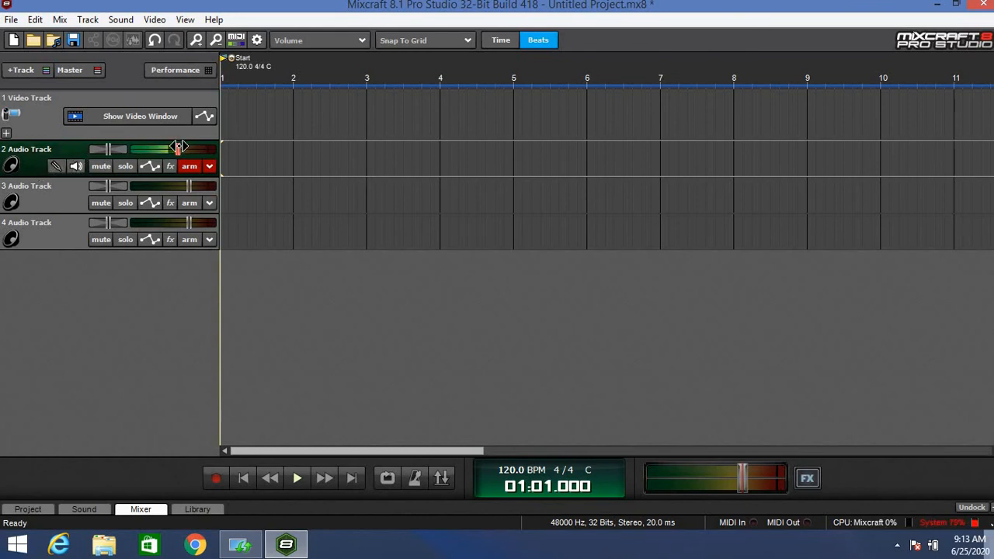
pyautogui.moveTo(178, 149)
pyautogui.mouseDown()
pyautogui.moveTo(140, 150)
pyautogui.moveTo(205, 150)
pyautogui.moveTo(177, 150)
pyautogui.mouseUp()
pyautogui.click(218, 479)
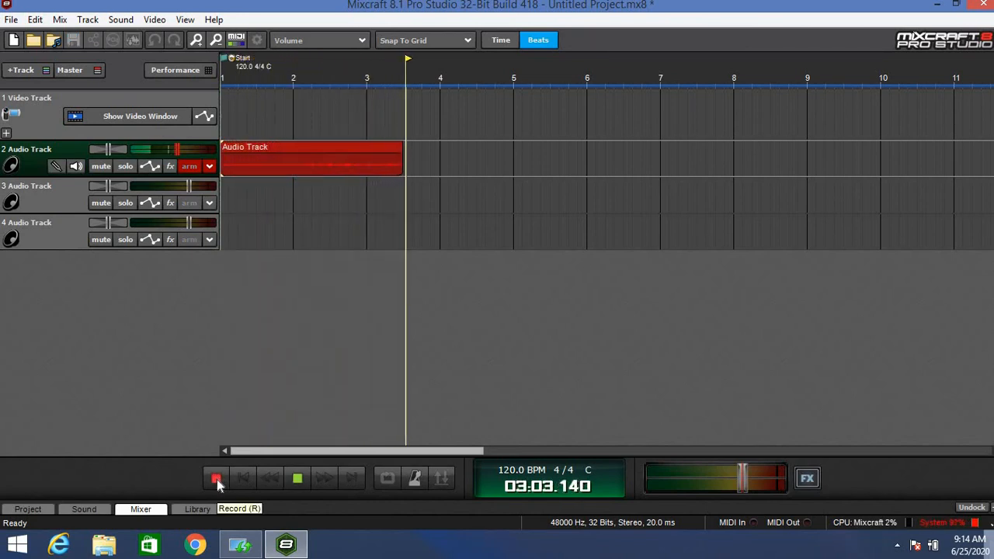
pyautogui.click(217, 479)
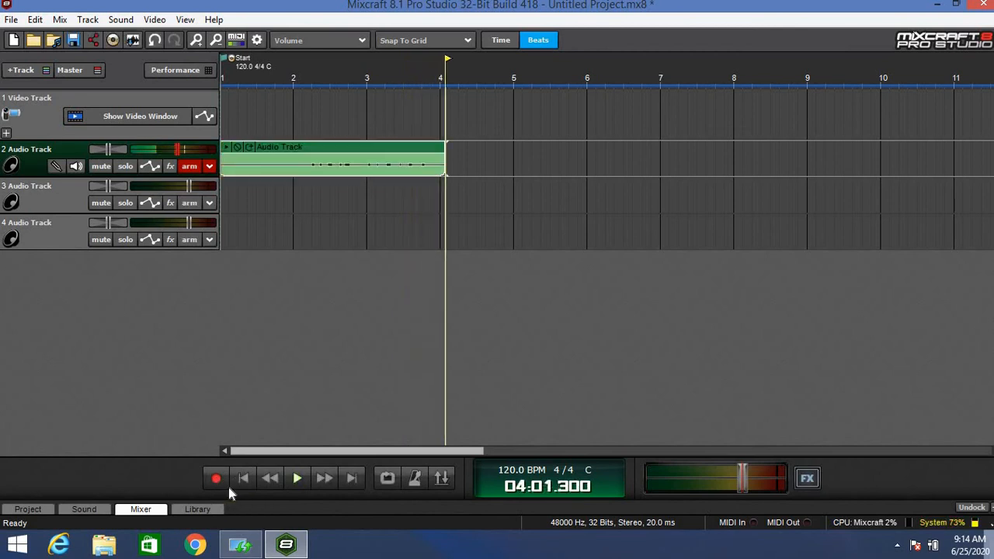
pyautogui.click(244, 478)
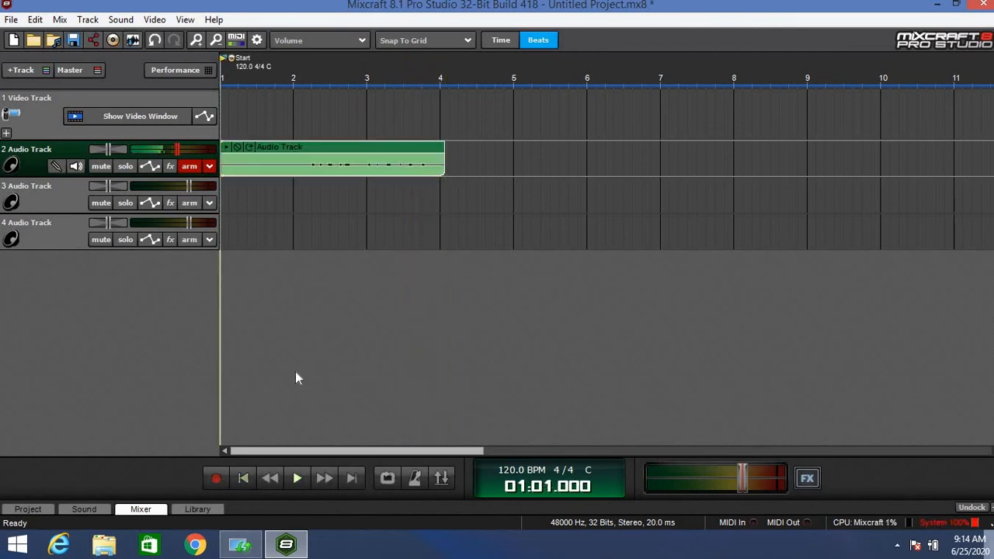
# Normalize the recorded clip on audio track 2 in the sound editor and return the playhead to the start.
pyautogui.doubleClick(313, 166)
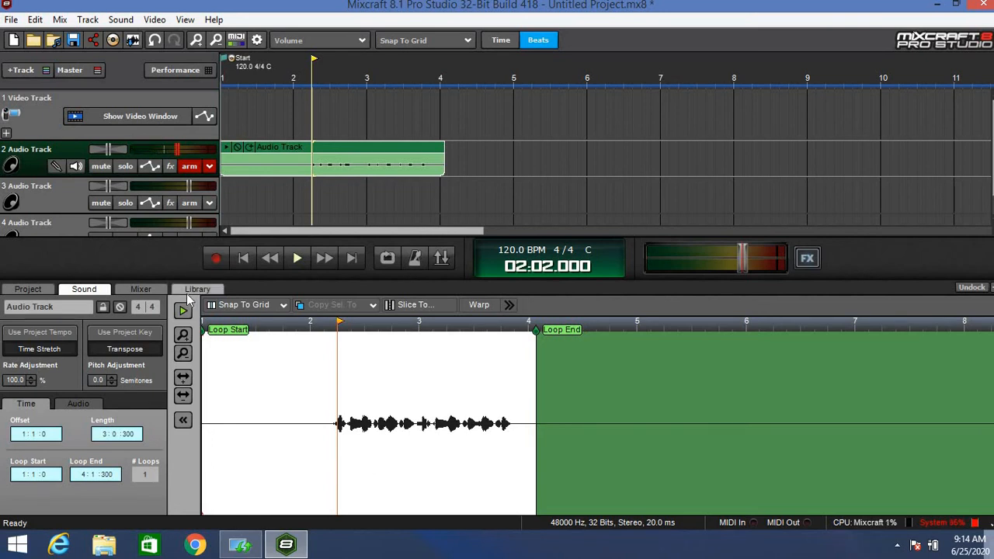
pyautogui.click(72, 406)
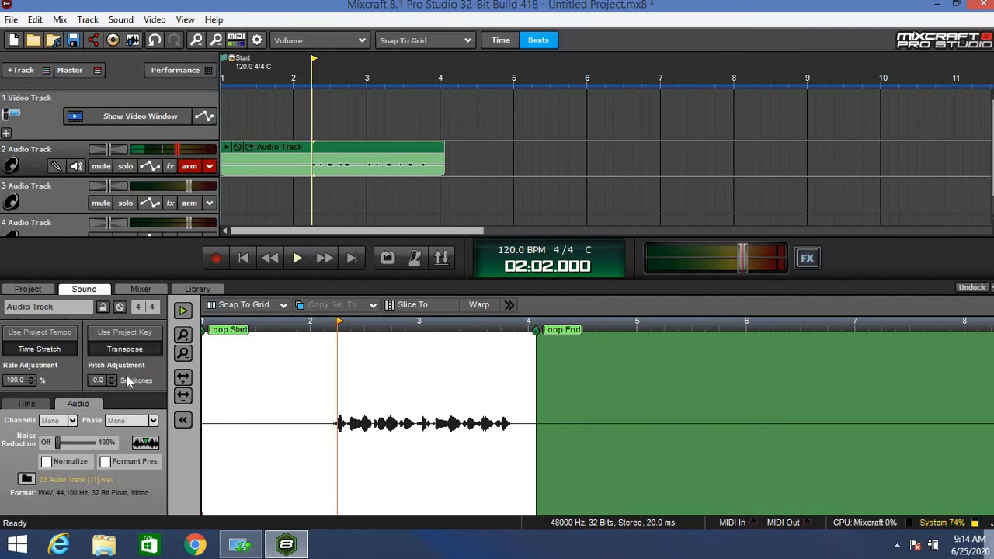
pyautogui.click(45, 462)
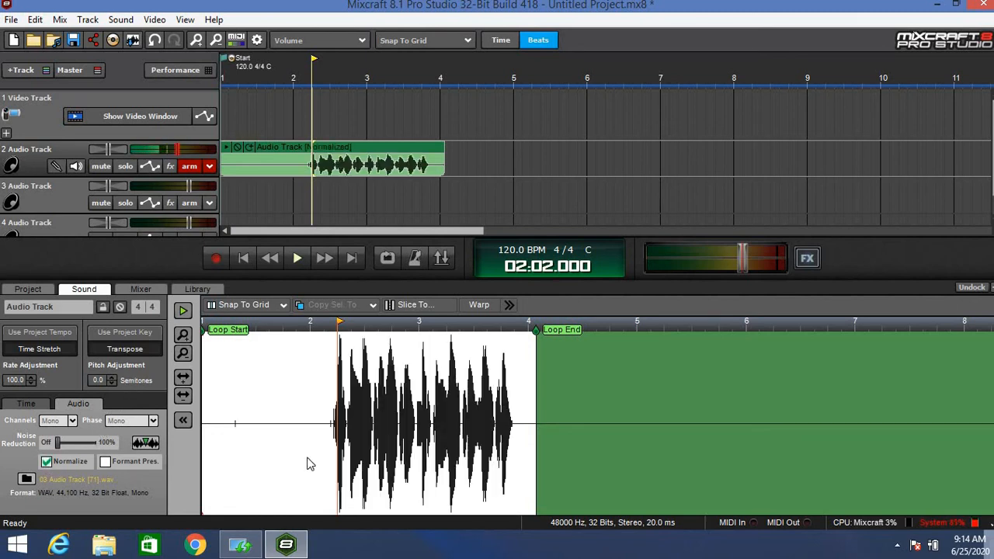
pyautogui.click(240, 261)
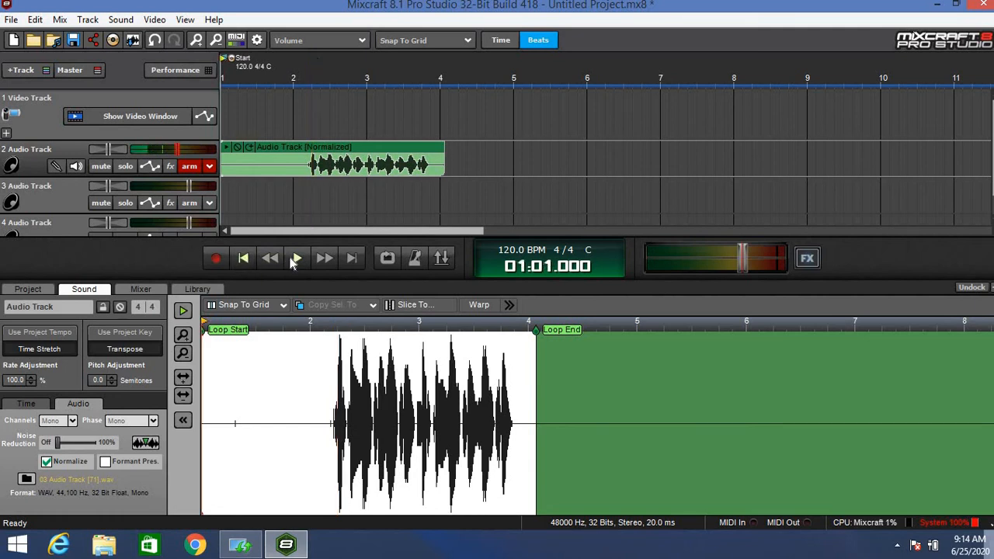
# Play the normalized clip on audio track 2 twice from the project start, stopping near its end each time.
pyautogui.click(298, 259)
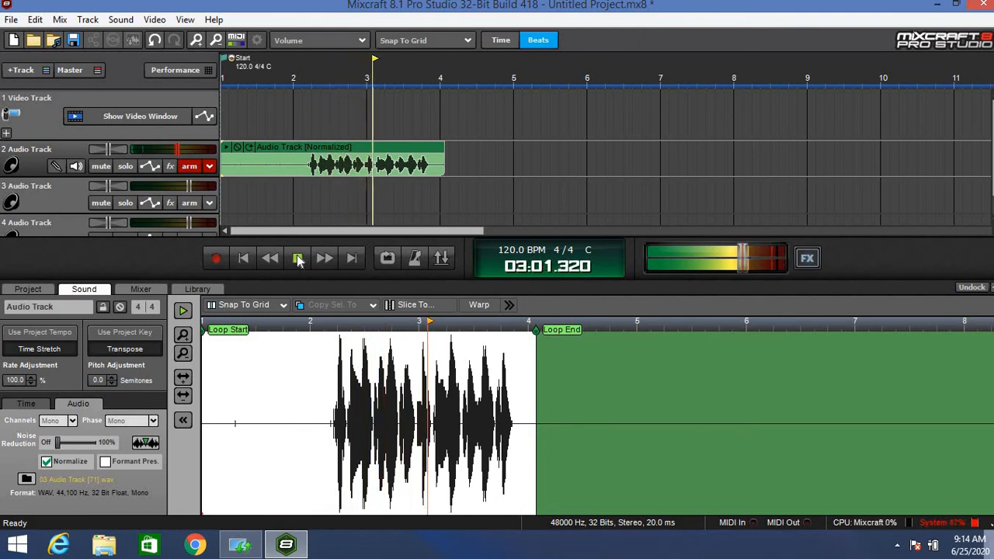
pyautogui.click(298, 259)
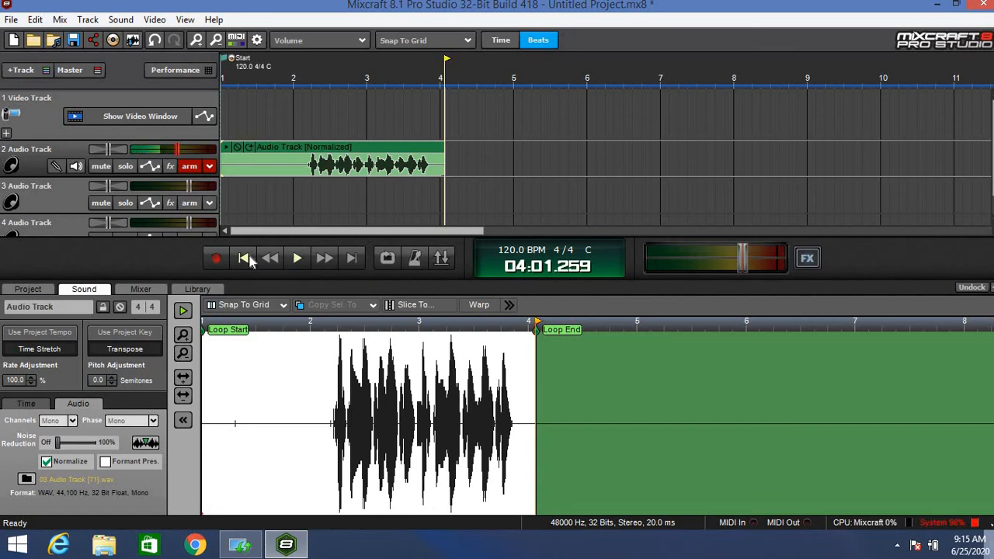
pyautogui.click(250, 258)
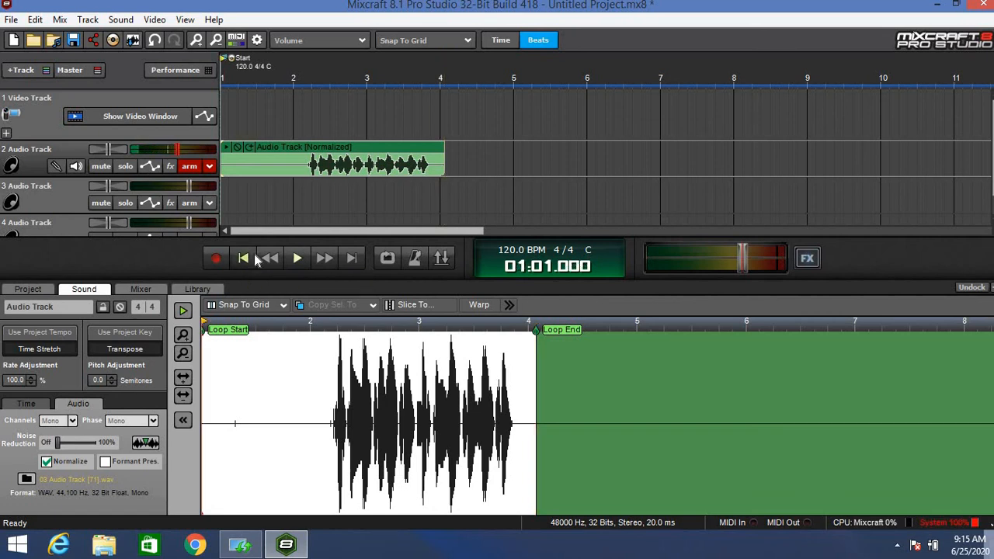
pyautogui.click(297, 261)
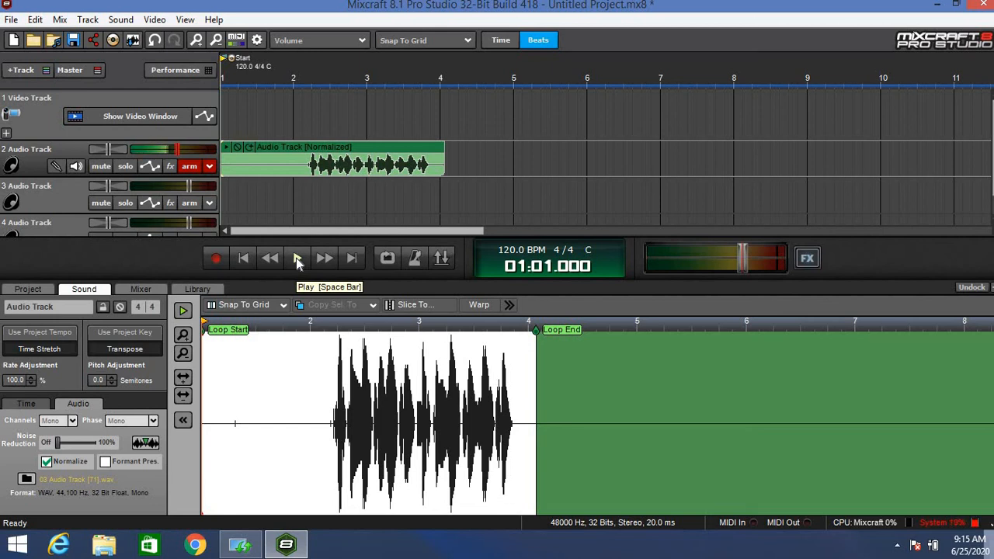
pyautogui.click(298, 260)
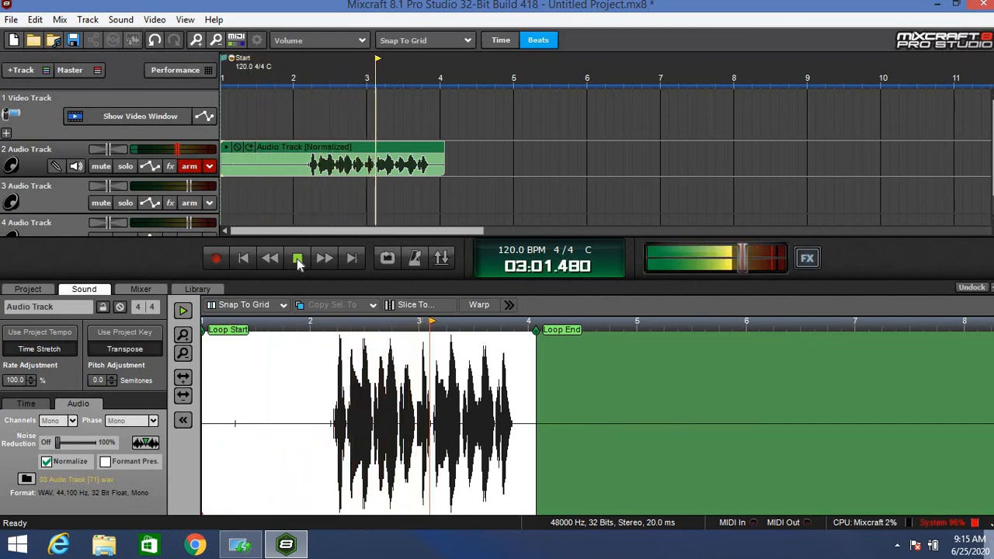
pyautogui.click(298, 258)
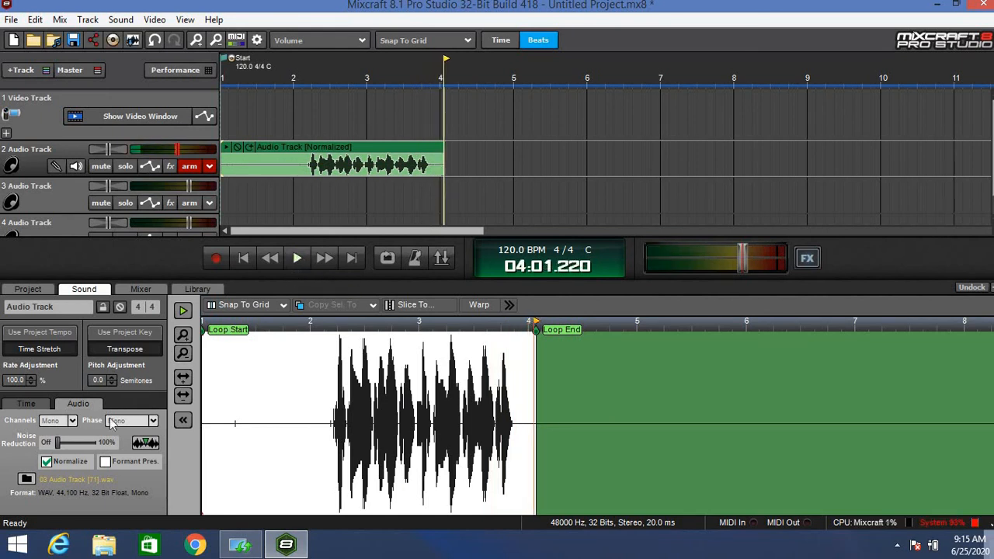
# Raise the clip's noise reduction slightly above Off and set the noise region to a narrow silent stretch at the clip's very beginning.
pyautogui.moveTo(56, 441); pyautogui.dragTo(58, 441)
pyautogui.moveTo(58, 441)
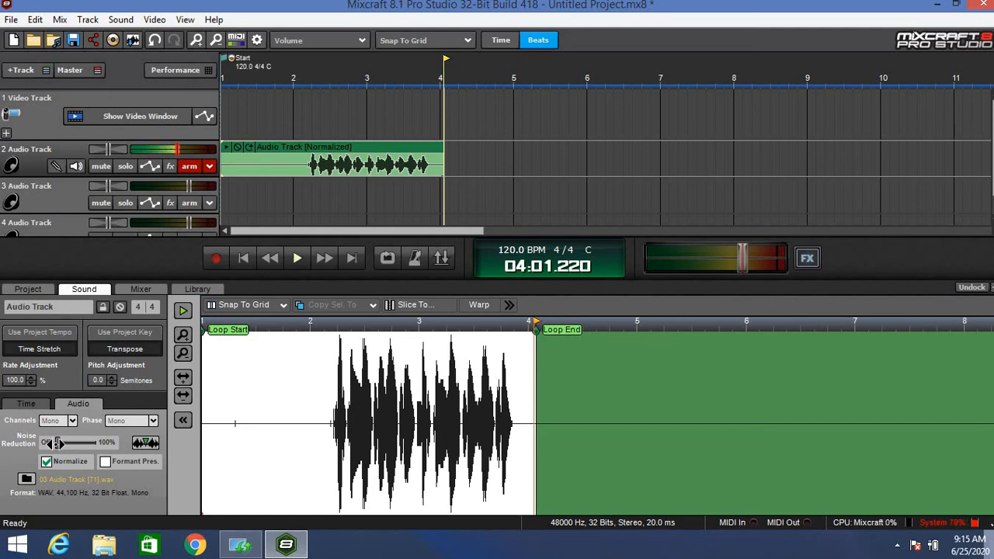
pyautogui.moveTo(57, 443)
pyautogui.mouseDown()
pyautogui.moveTo(78, 443)
pyautogui.moveTo(52, 445)
pyautogui.mouseUp()
pyautogui.moveTo(56, 442)
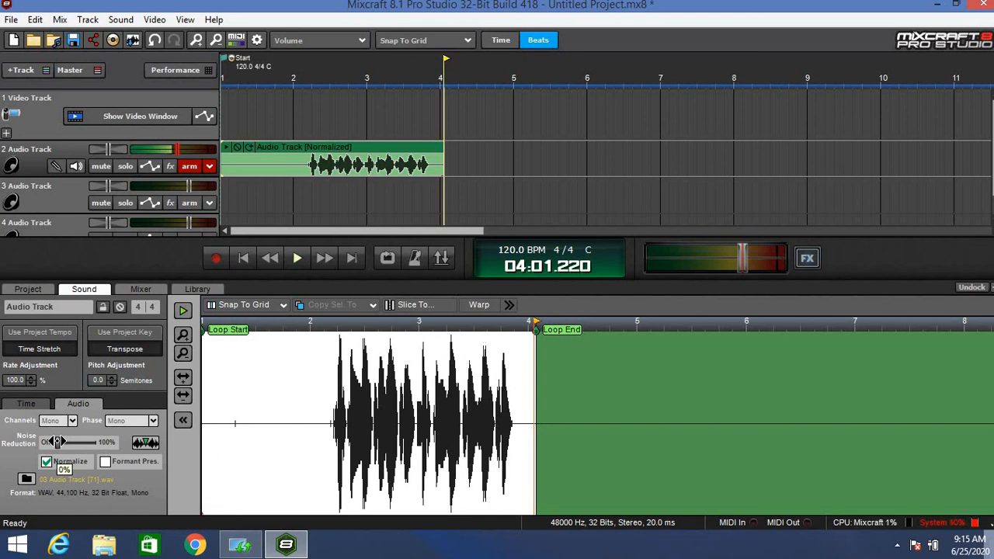
pyautogui.moveTo(56, 442); pyautogui.dragTo(66, 442)
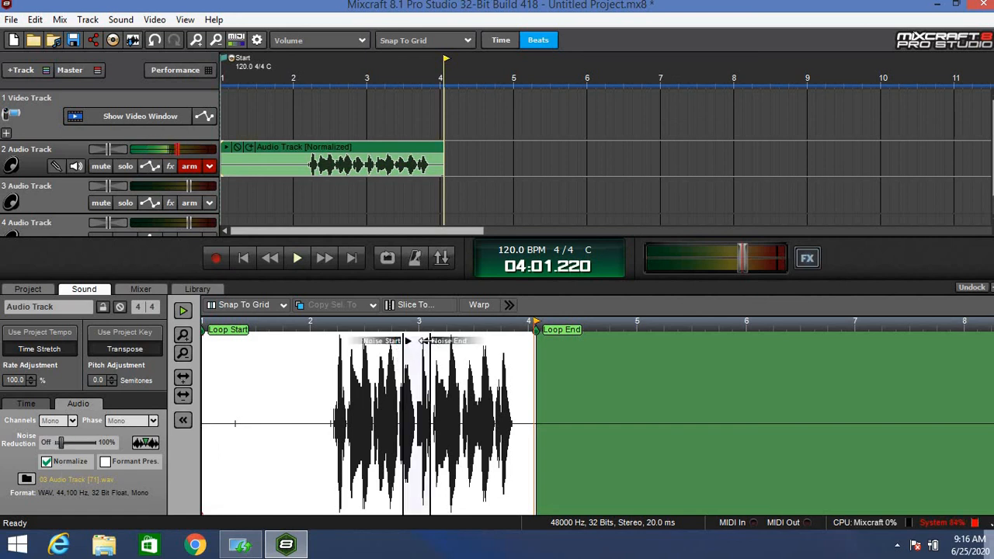
pyautogui.moveTo(402, 342); pyautogui.dragTo(201, 345)
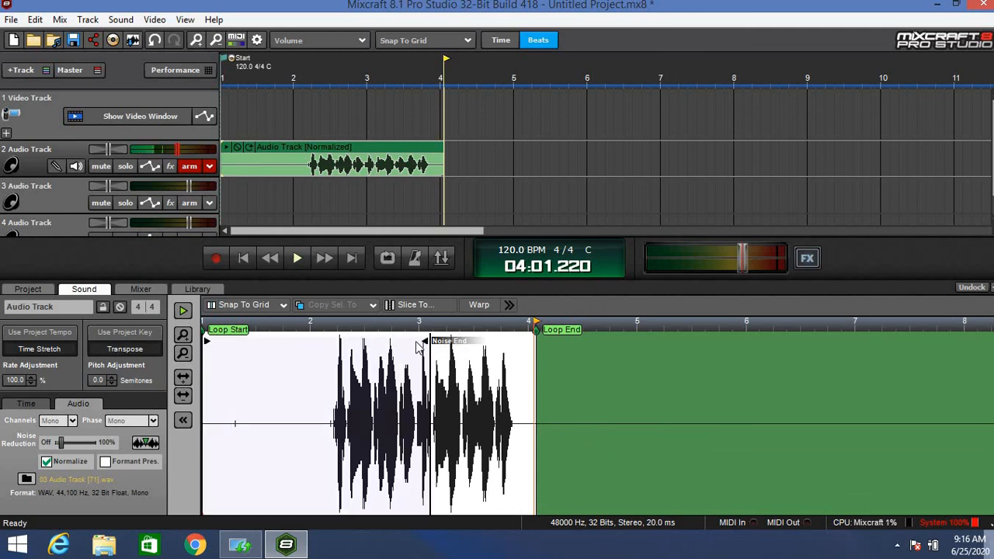
pyautogui.moveTo(422, 342)
pyautogui.mouseDown()
pyautogui.moveTo(186, 359)
pyautogui.moveTo(207, 356)
pyautogui.mouseUp()
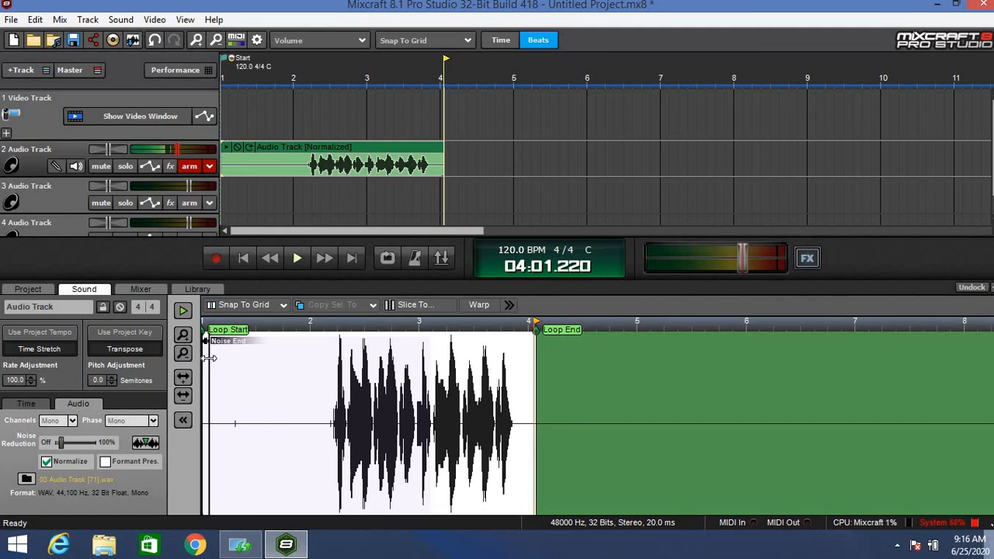
# Return to the project start and play the noise-reduced take, stopping just before bar 4.
pyautogui.click(271, 258)
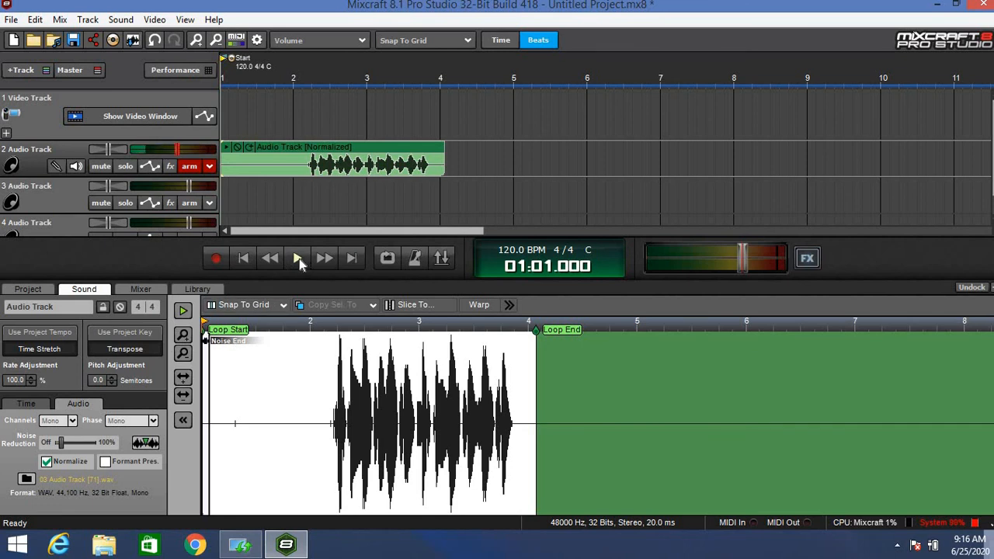
pyautogui.click(299, 258)
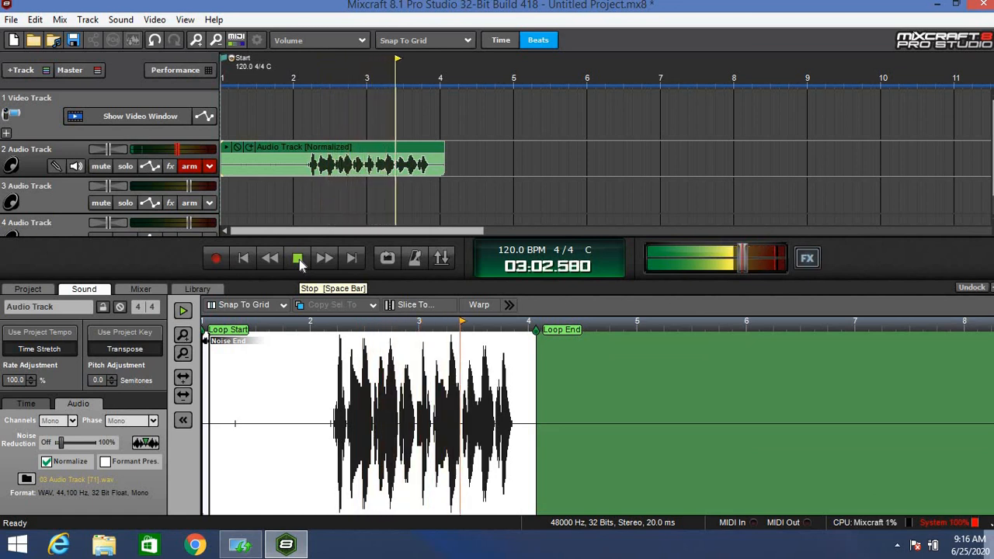
pyautogui.click(299, 261)
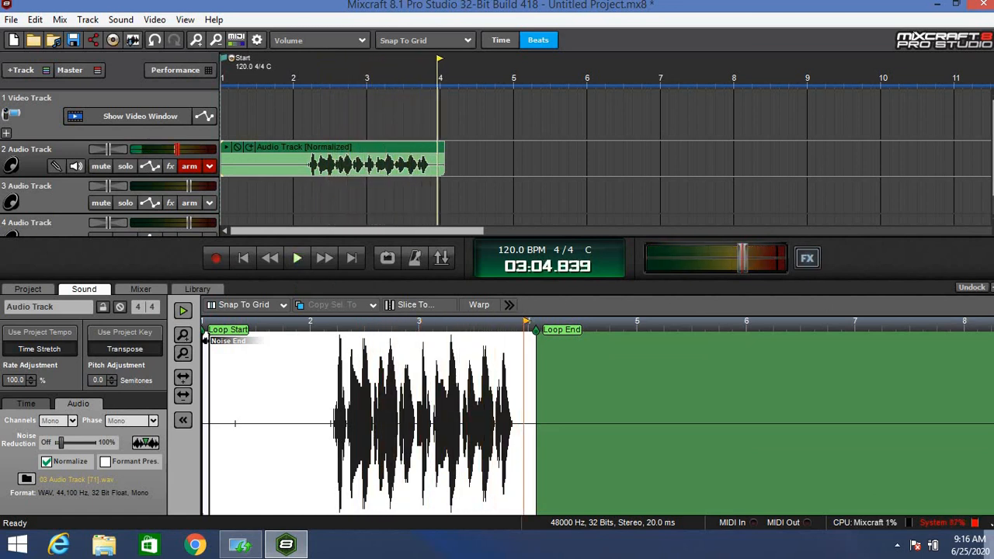
# Collapse the sound editor and exit the program without saving the project changes.
pyautogui.click(992, 288)
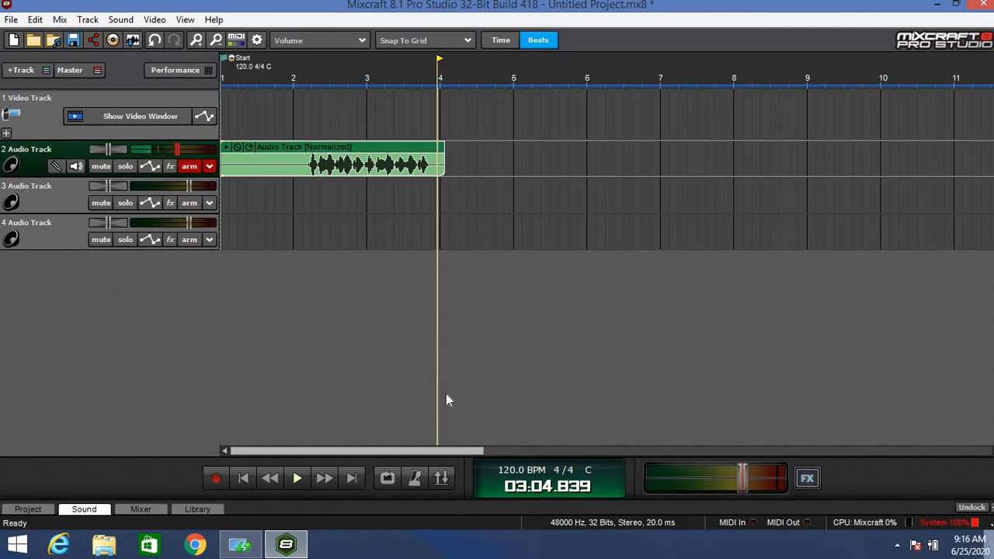
pyautogui.click(975, 5)
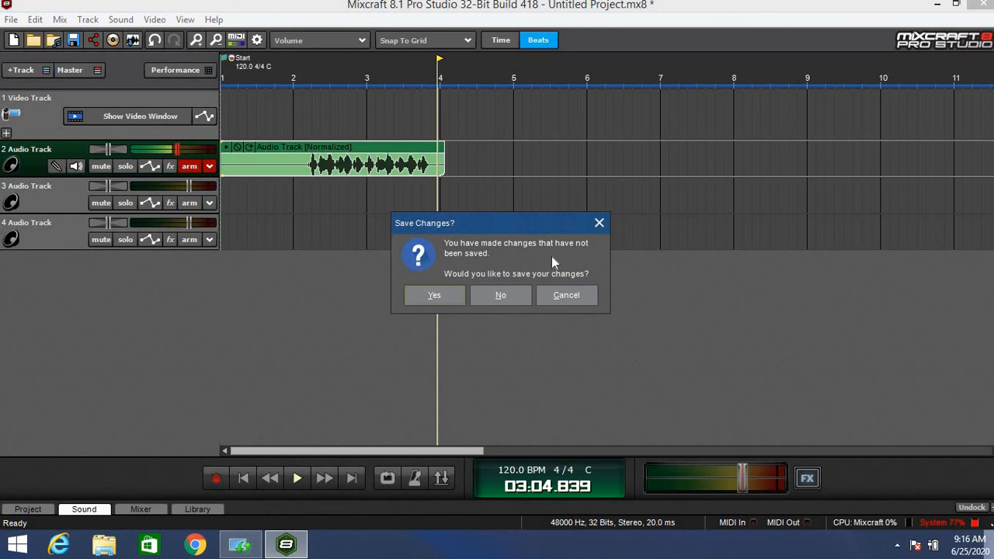
pyautogui.click(501, 299)
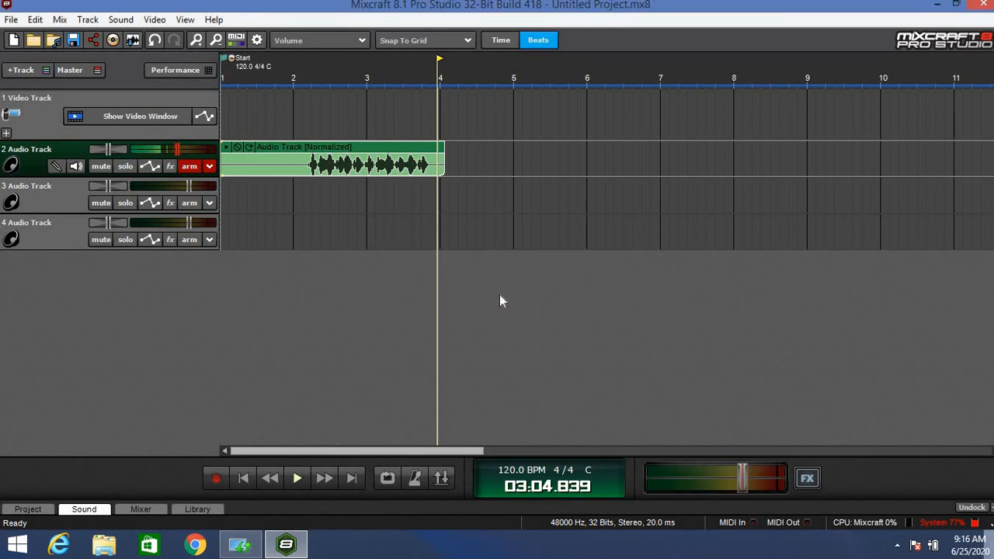